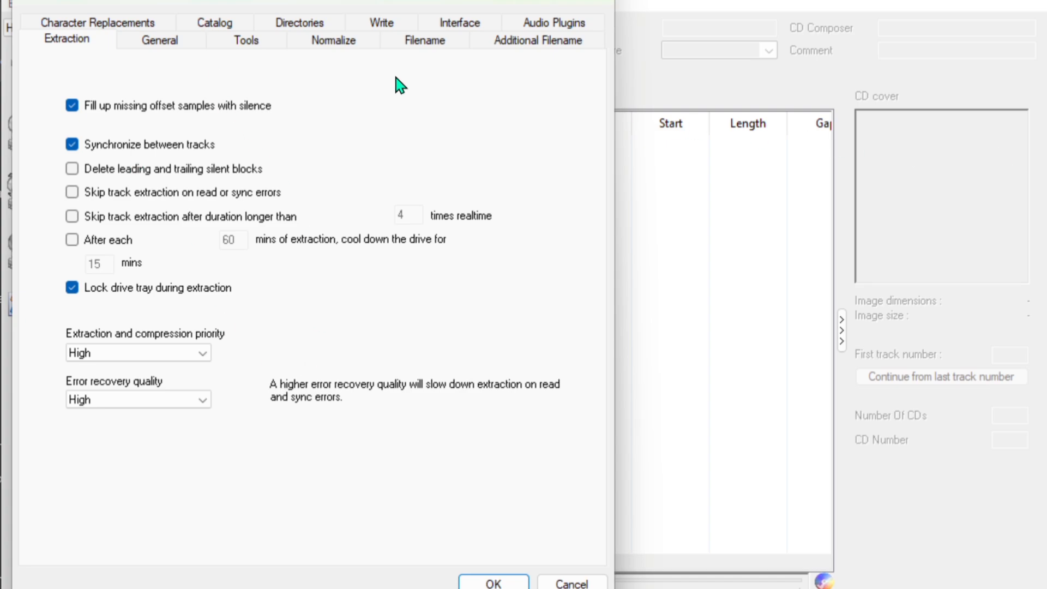
# Examine the EAC options for general behaviour, tools, normalization, and the main and additional filename schemes
pyautogui.click(175, 43)
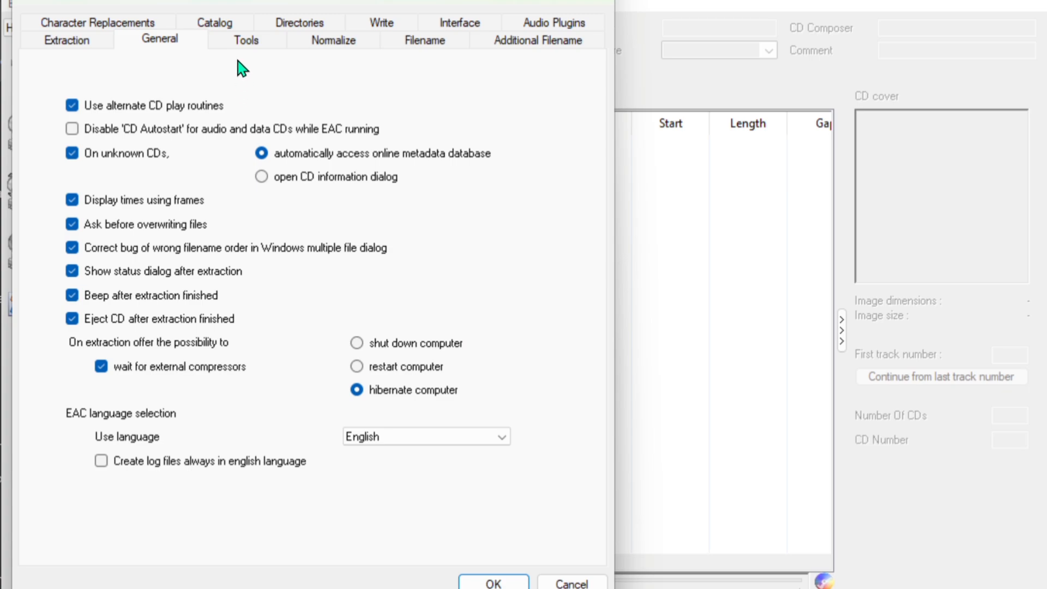
pyautogui.click(252, 46)
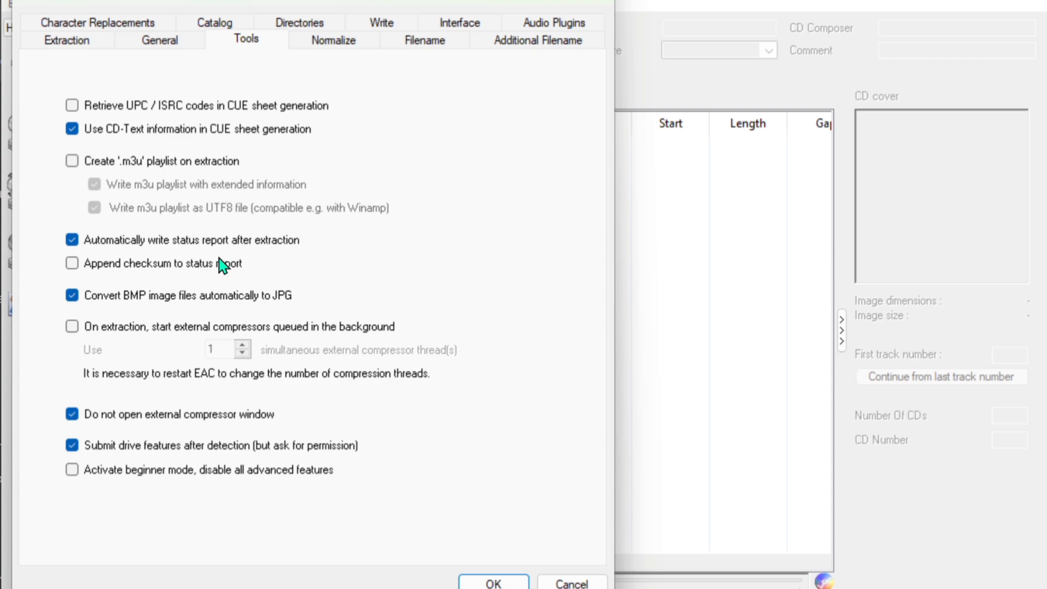
pyautogui.click(359, 46)
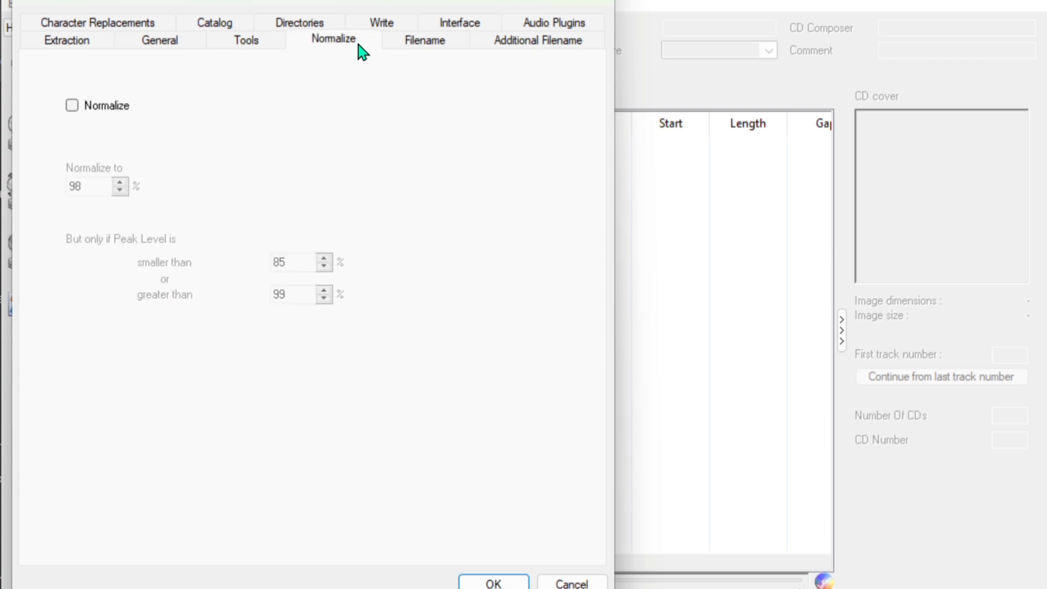
pyautogui.click(427, 47)
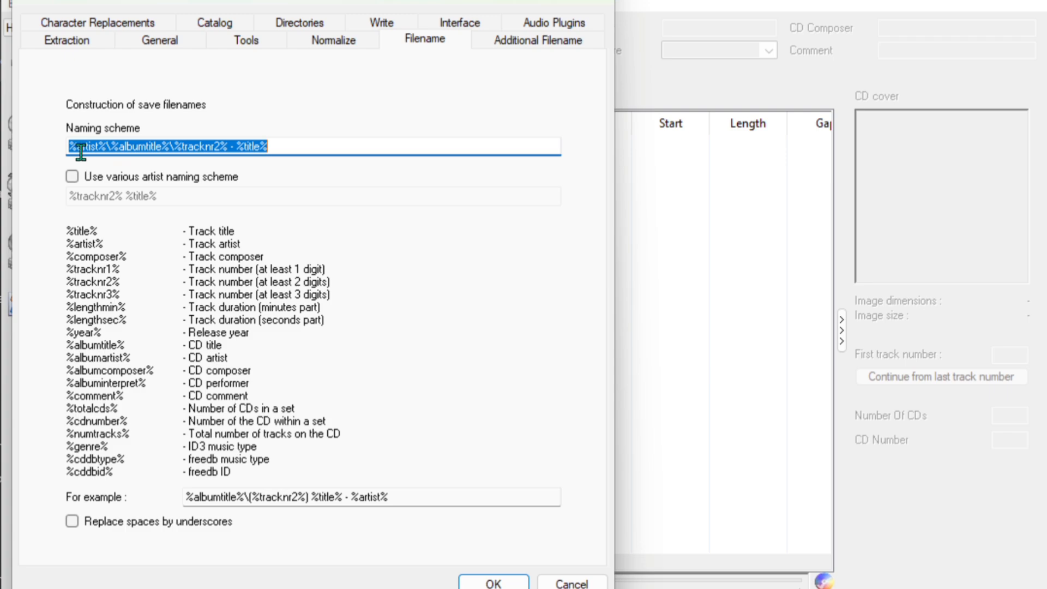
pyautogui.moveTo(81, 152)
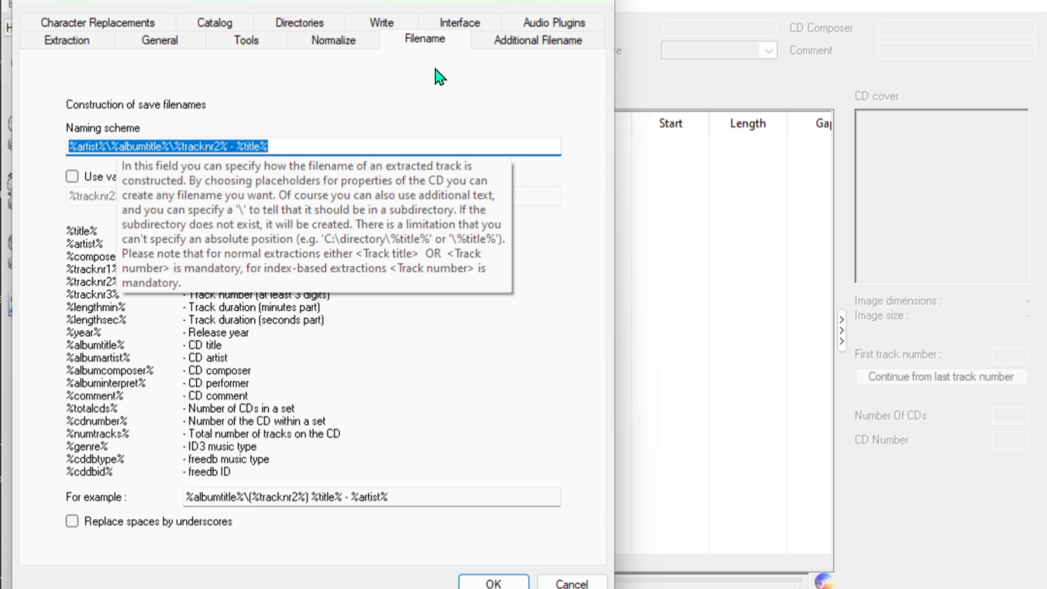
pyautogui.click(531, 44)
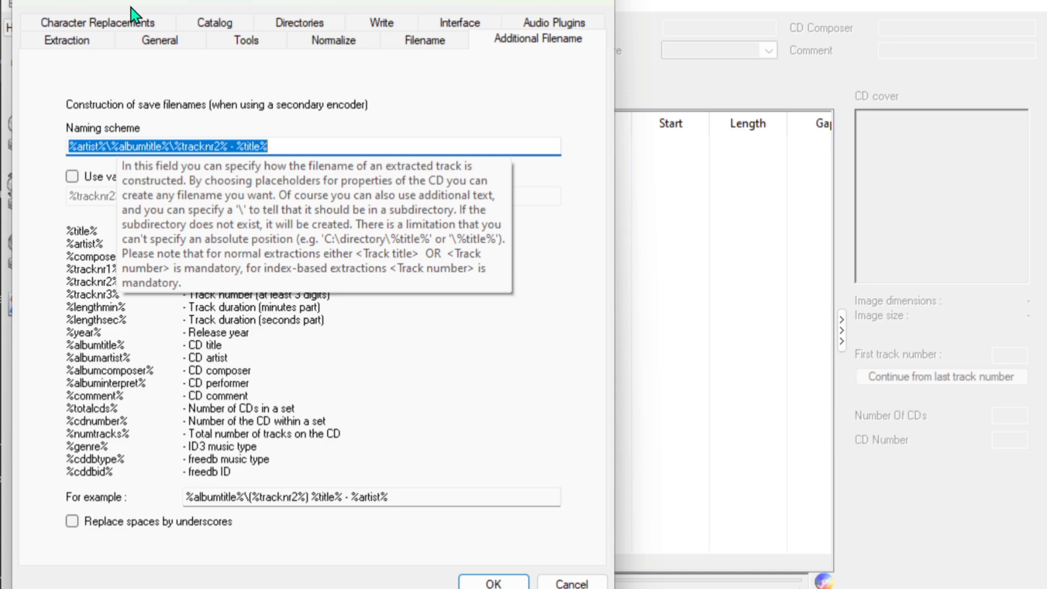
# Examine the EAC options for character replacements, catalog, extraction directory, CD writing, SCSI interface and audio plugins
pyautogui.click(101, 24)
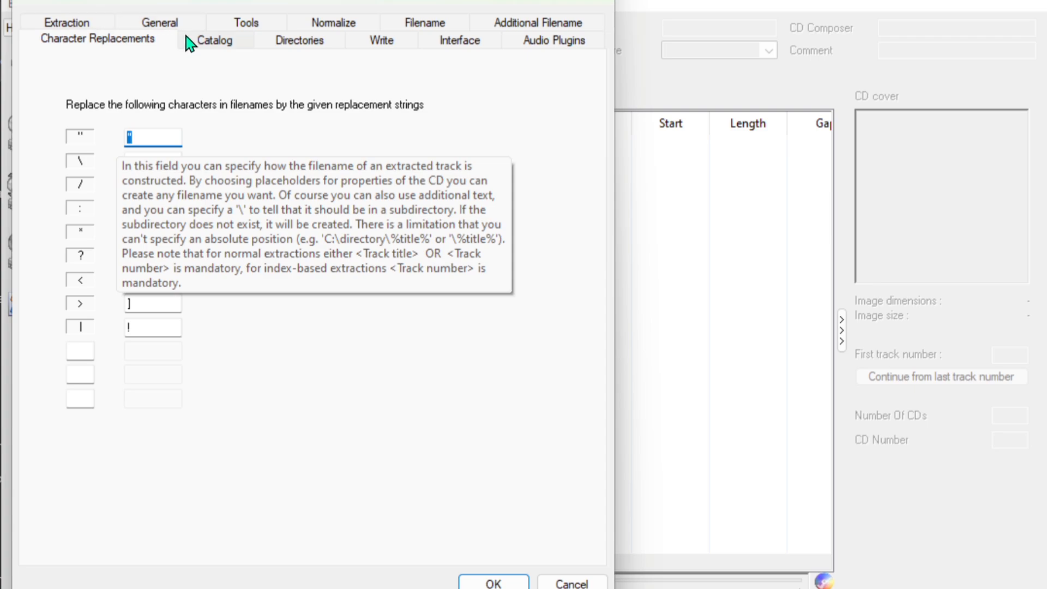
pyautogui.click(216, 49)
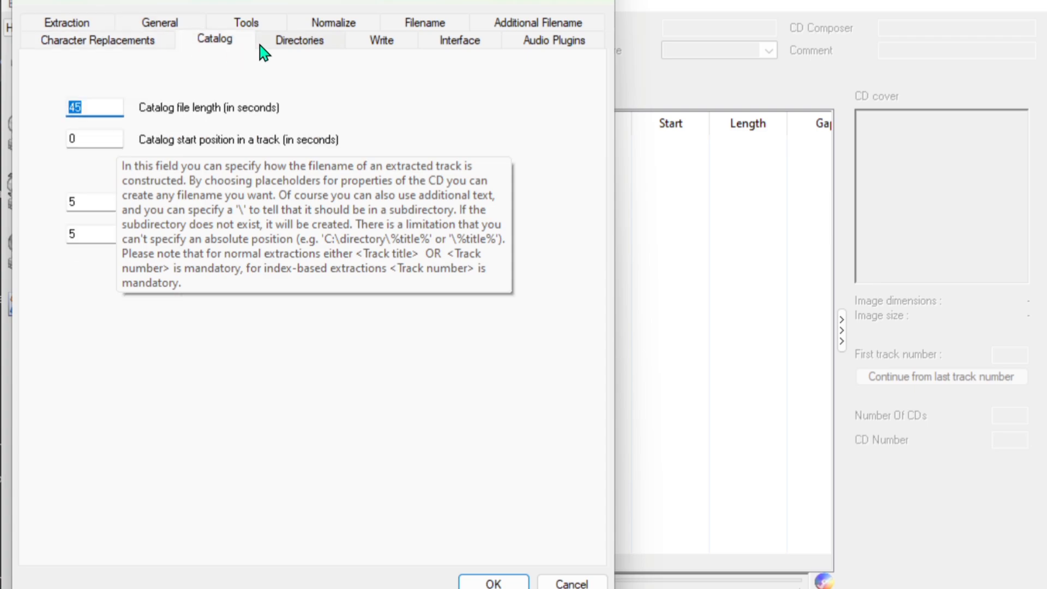
pyautogui.click(284, 44)
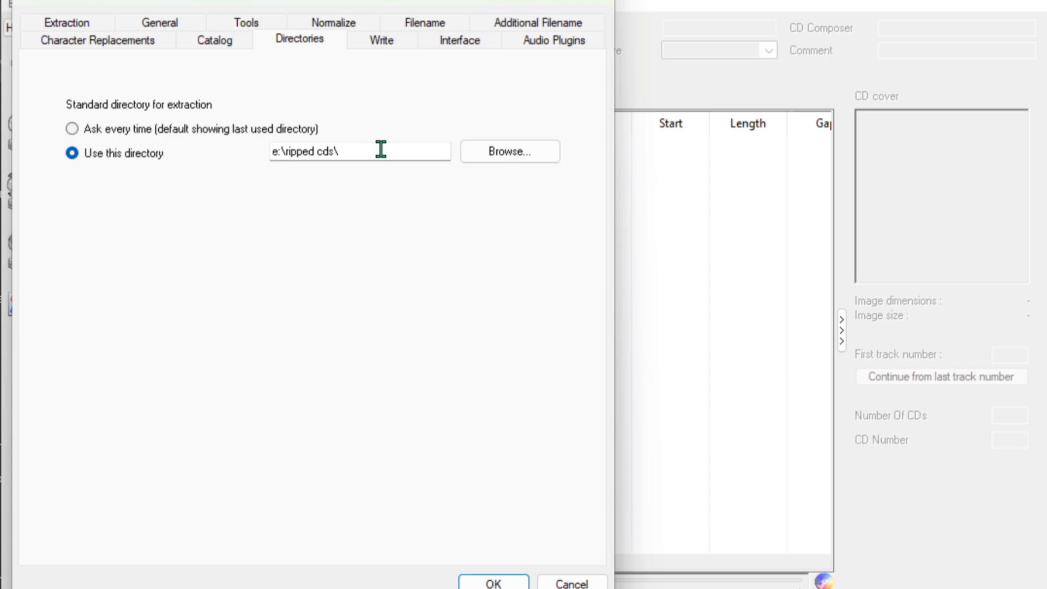
pyautogui.moveTo(374, 151); pyautogui.dragTo(225, 145)
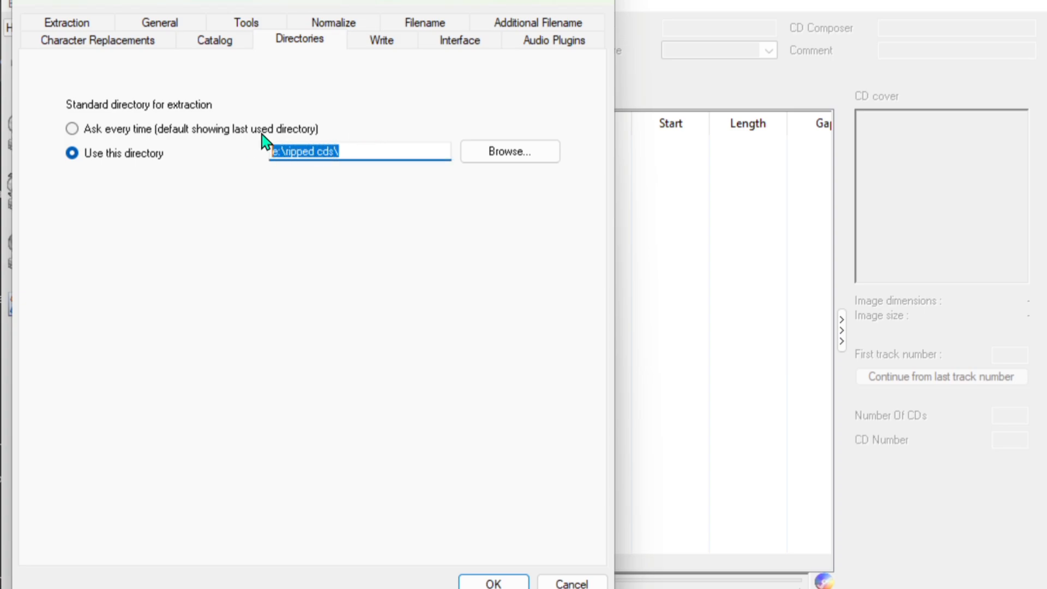
pyautogui.click(372, 44)
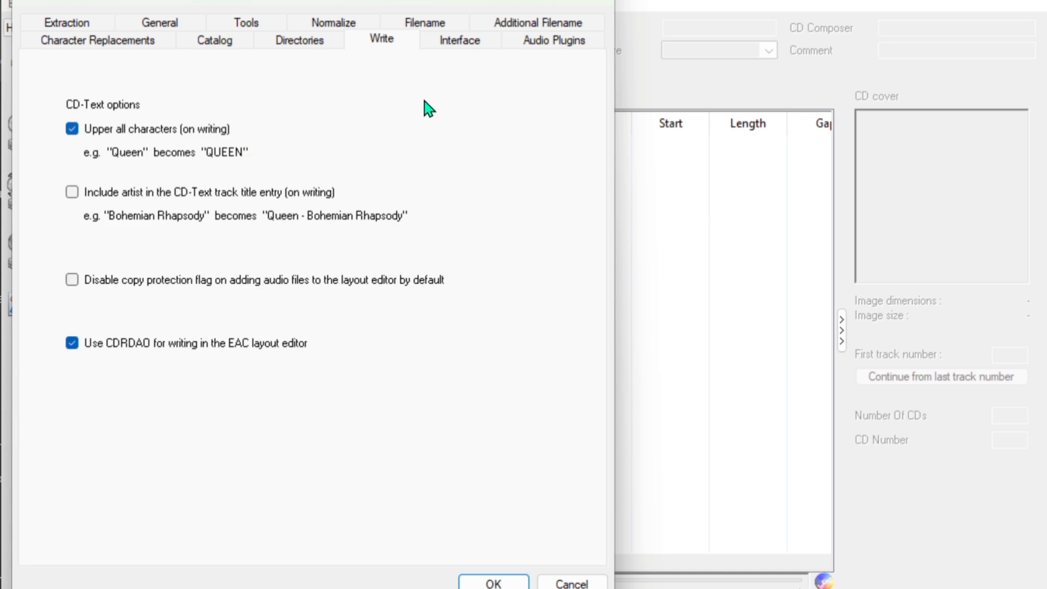
pyautogui.click(459, 49)
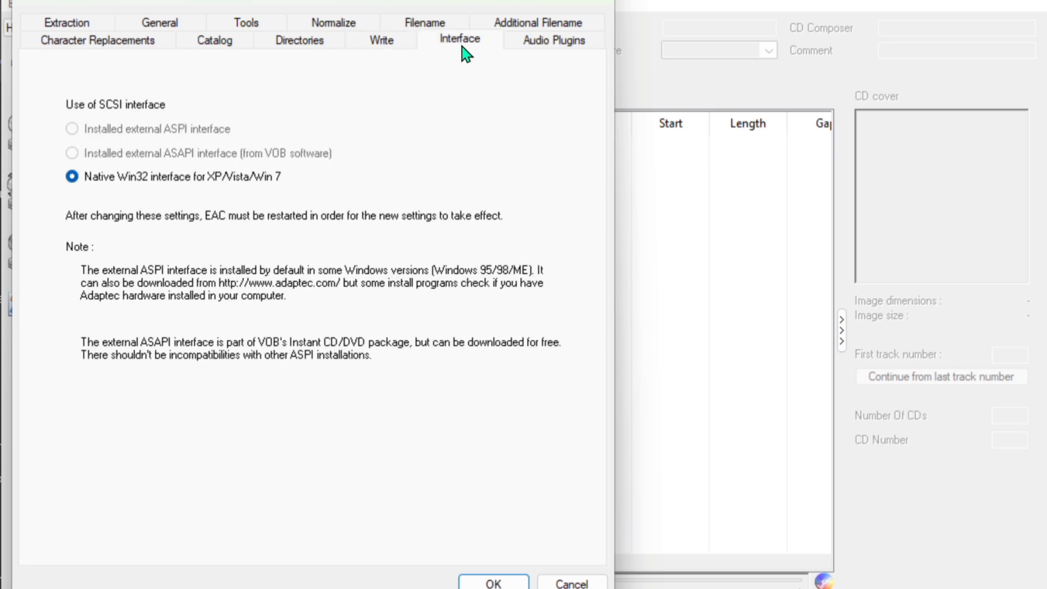
pyautogui.click(550, 47)
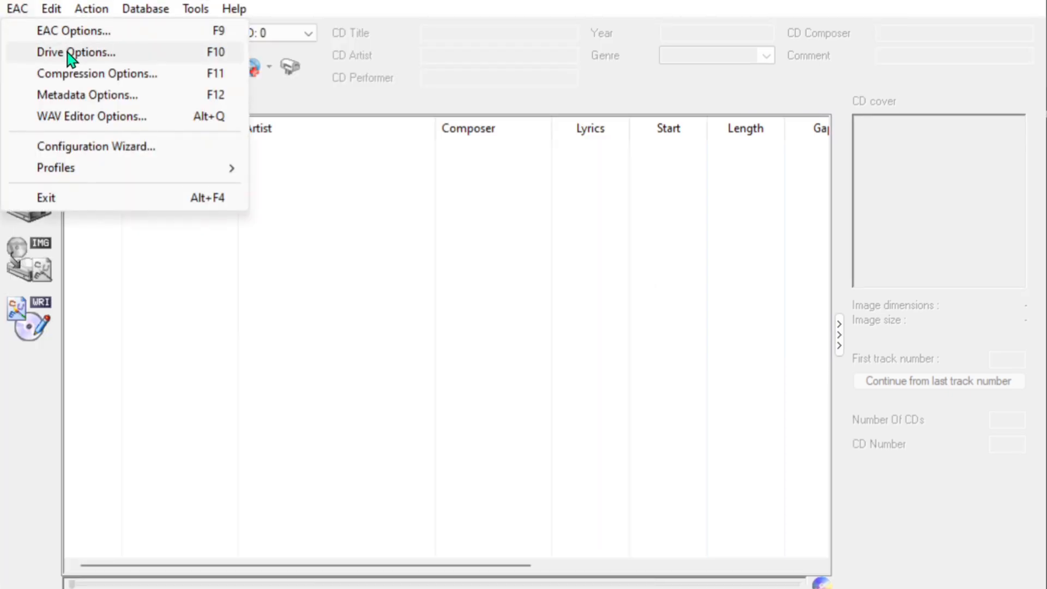
# Review the drive options covering extraction method, drive, offset and speed, gap detection and writer, and accept them
pyautogui.click(71, 52)
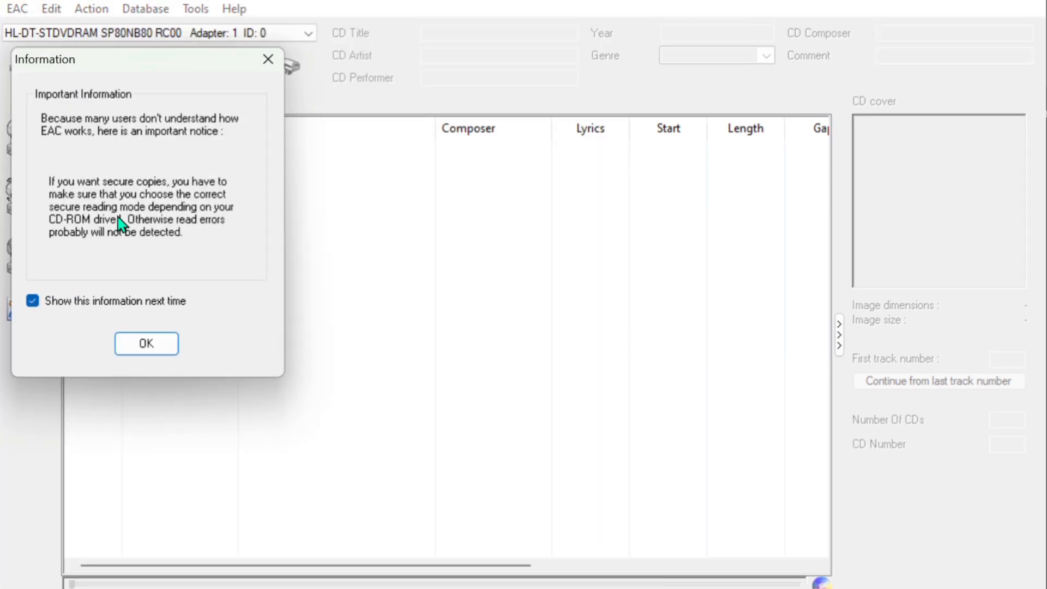
pyautogui.click(146, 343)
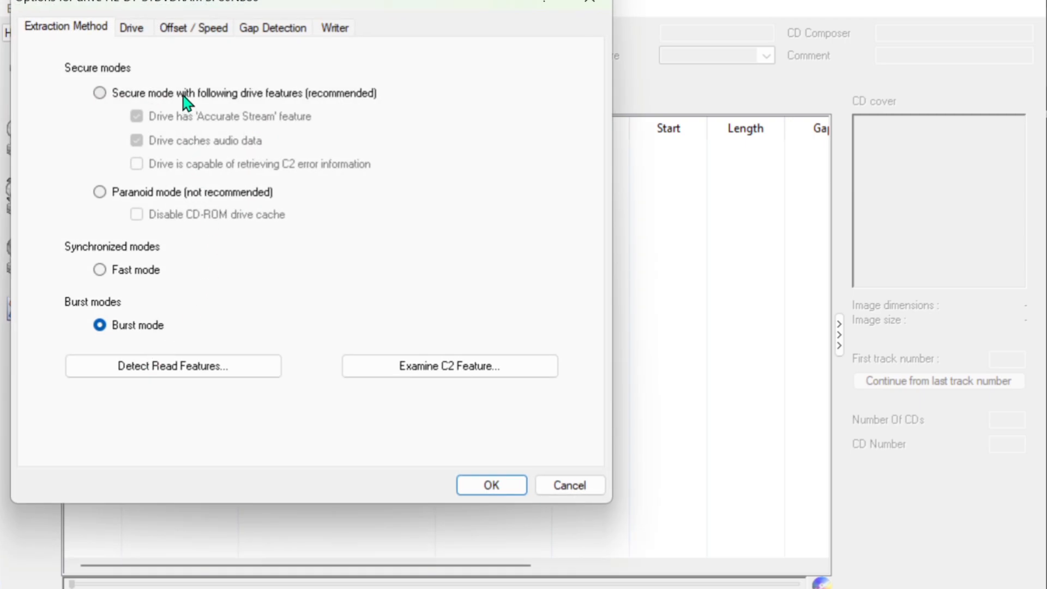
pyautogui.click(136, 32)
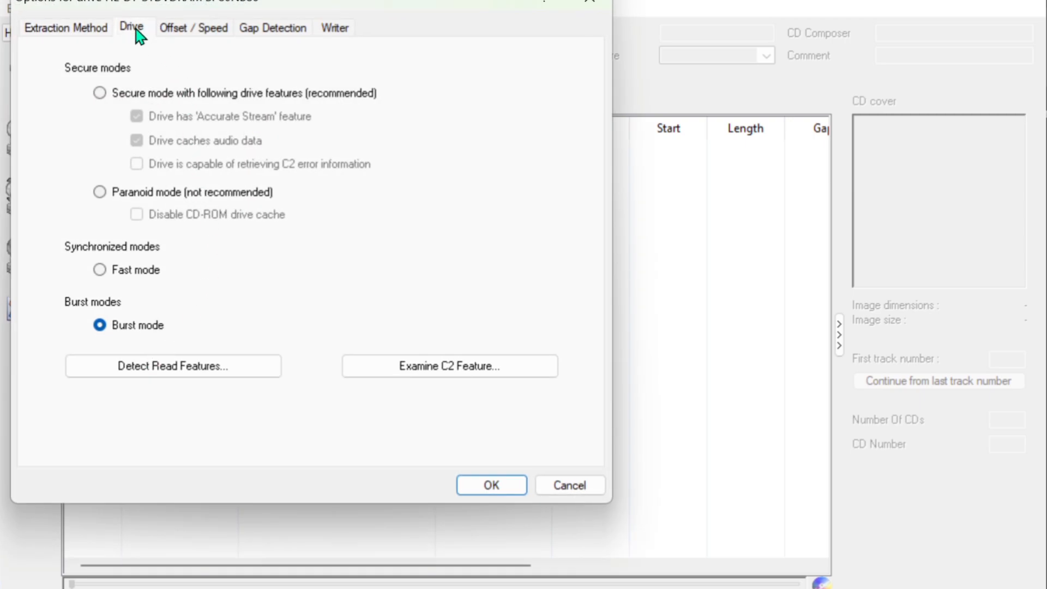
pyautogui.click(173, 31)
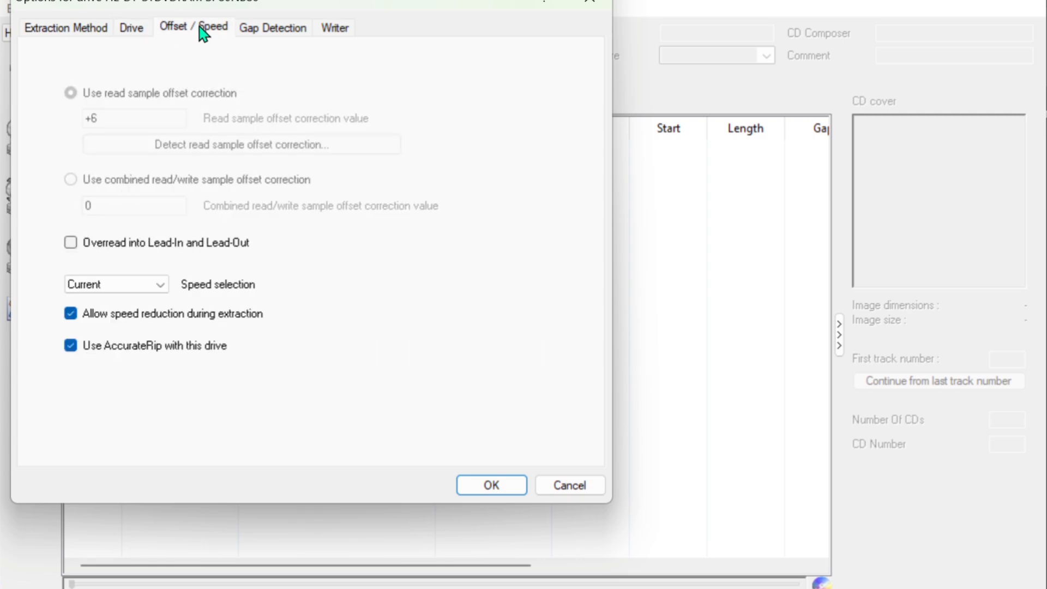
pyautogui.click(255, 32)
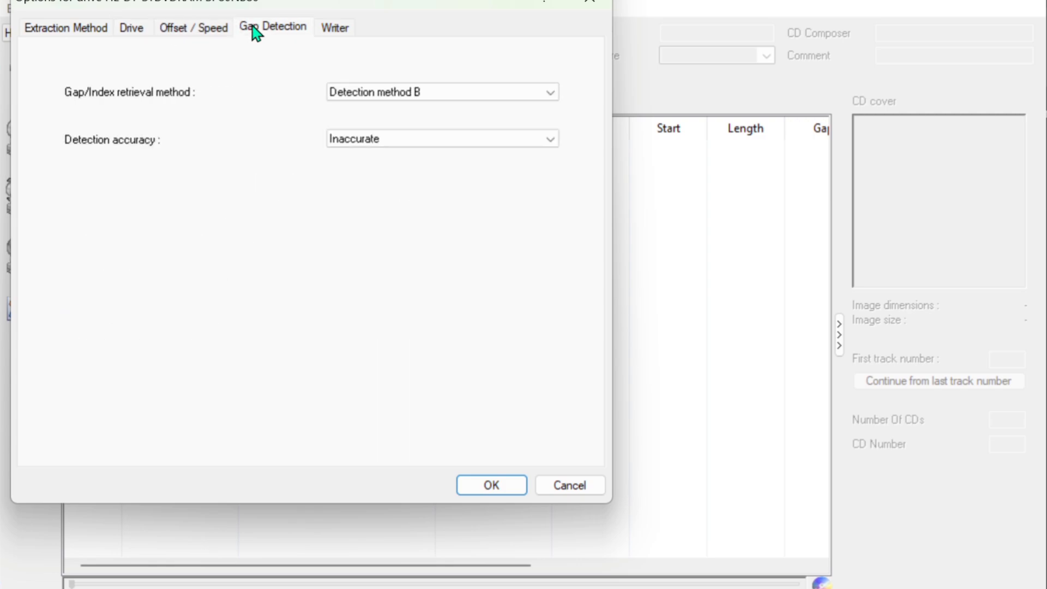
pyautogui.click(345, 32)
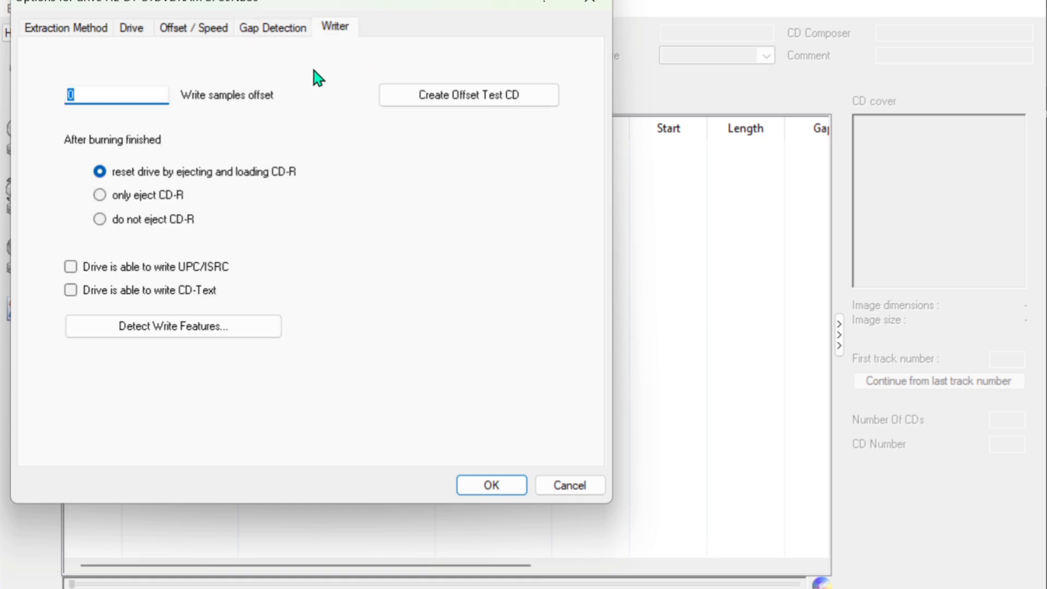
pyautogui.click(43, 30)
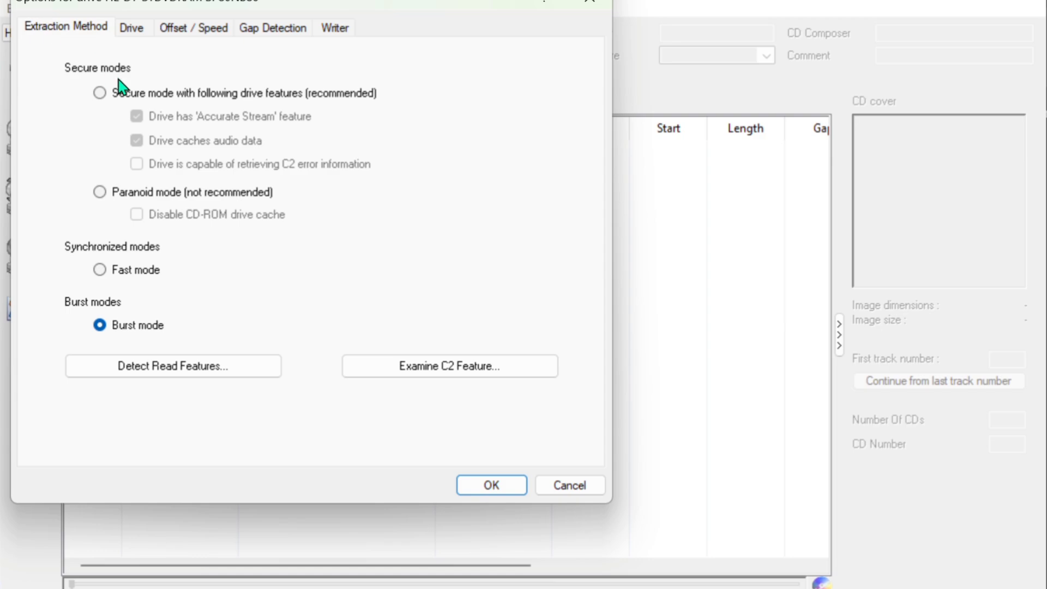
pyautogui.click(505, 487)
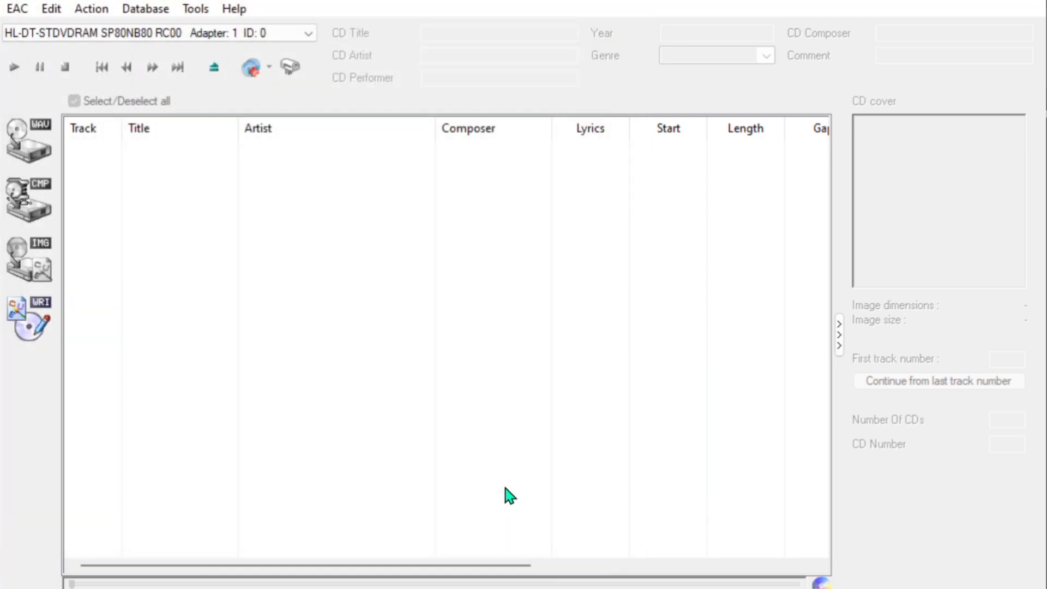
# Examine the compression options for waveform format and for the primary and additional external encoders
pyautogui.click(19, 8)
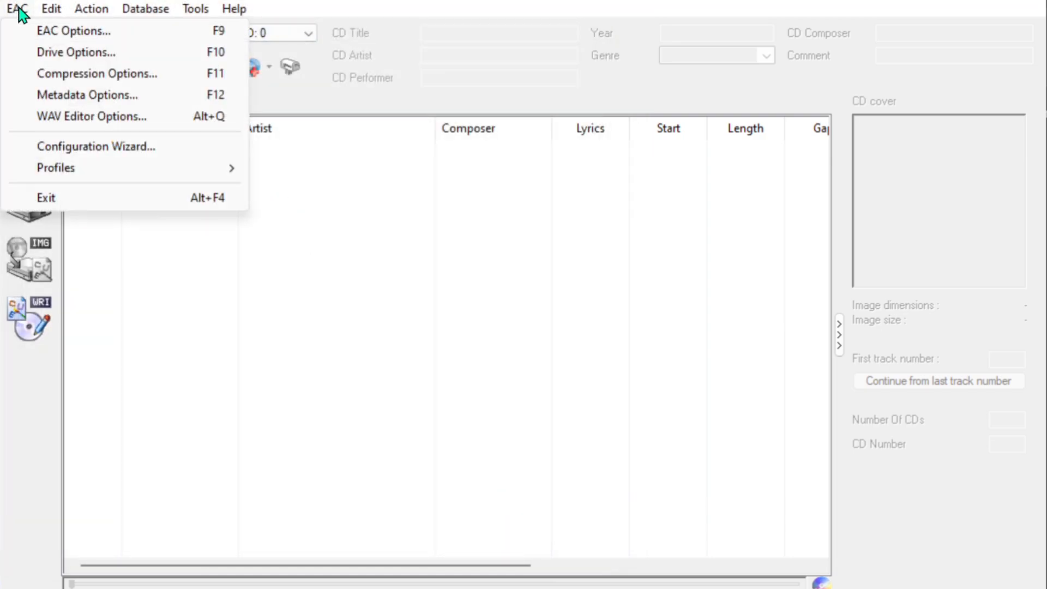
pyautogui.click(60, 75)
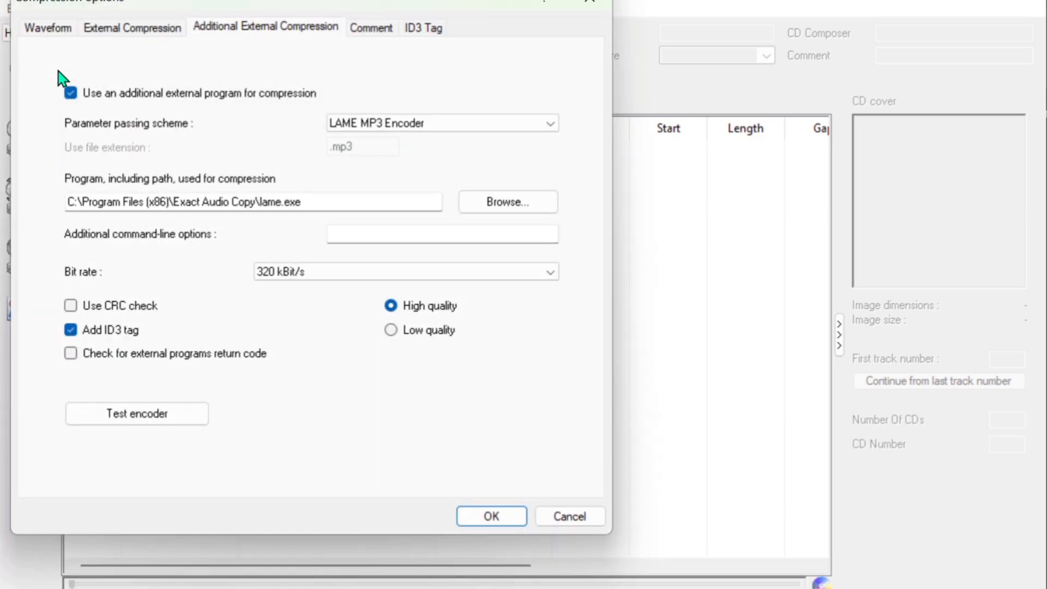
pyautogui.click(49, 30)
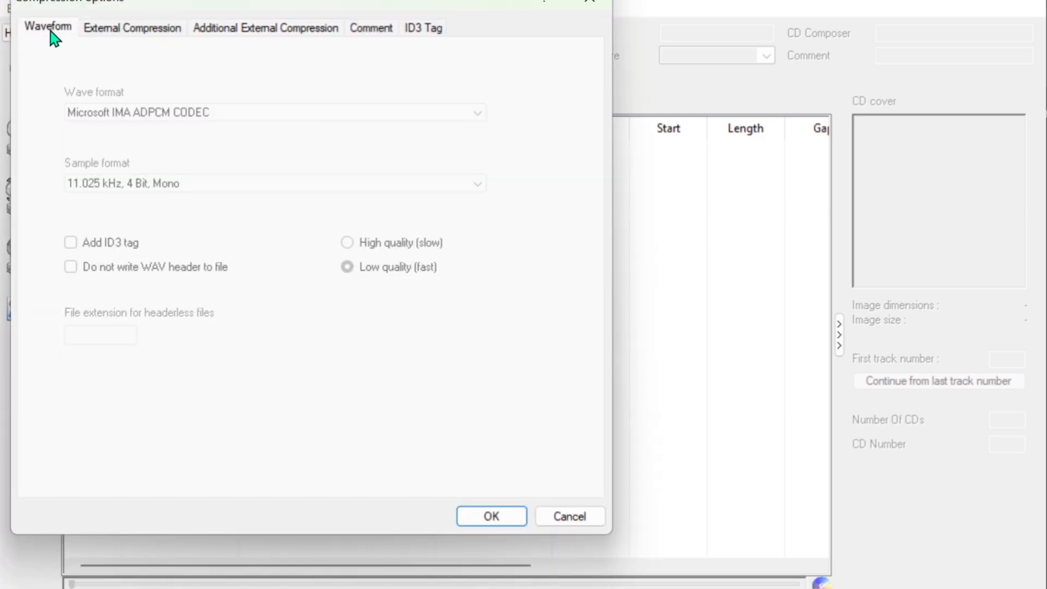
pyautogui.click(113, 33)
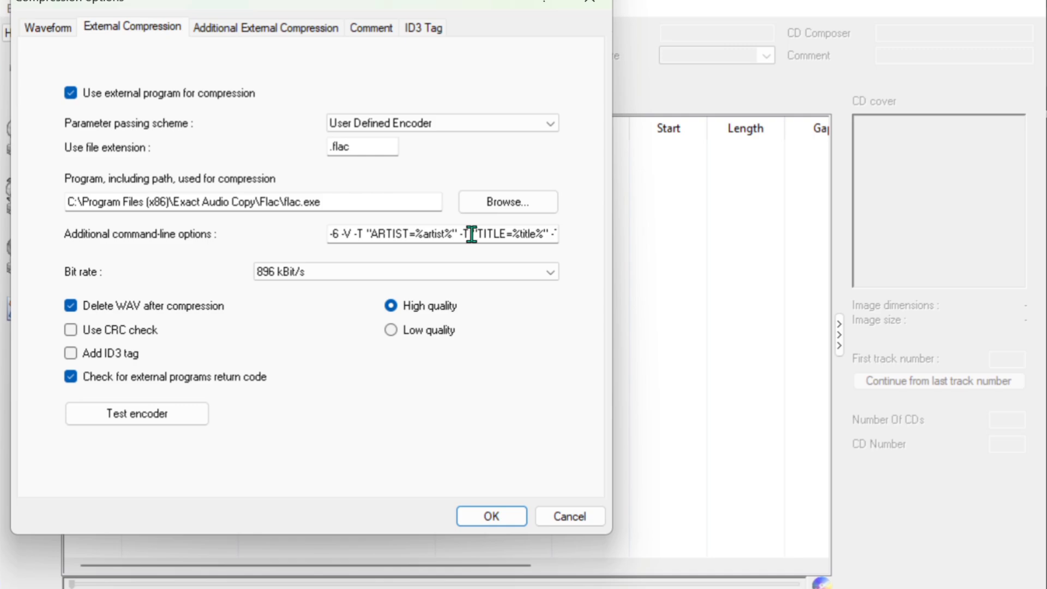
pyautogui.moveTo(443, 241)
pyautogui.click(230, 31)
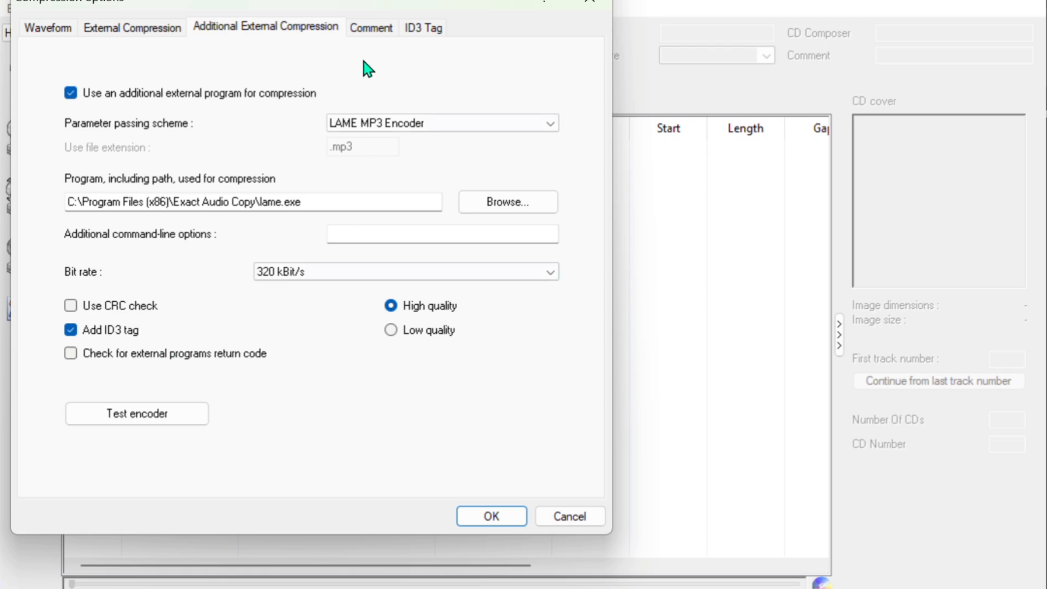
# Review the comment field and ID3 tag settings in the compression options and accept them
pyautogui.click(376, 37)
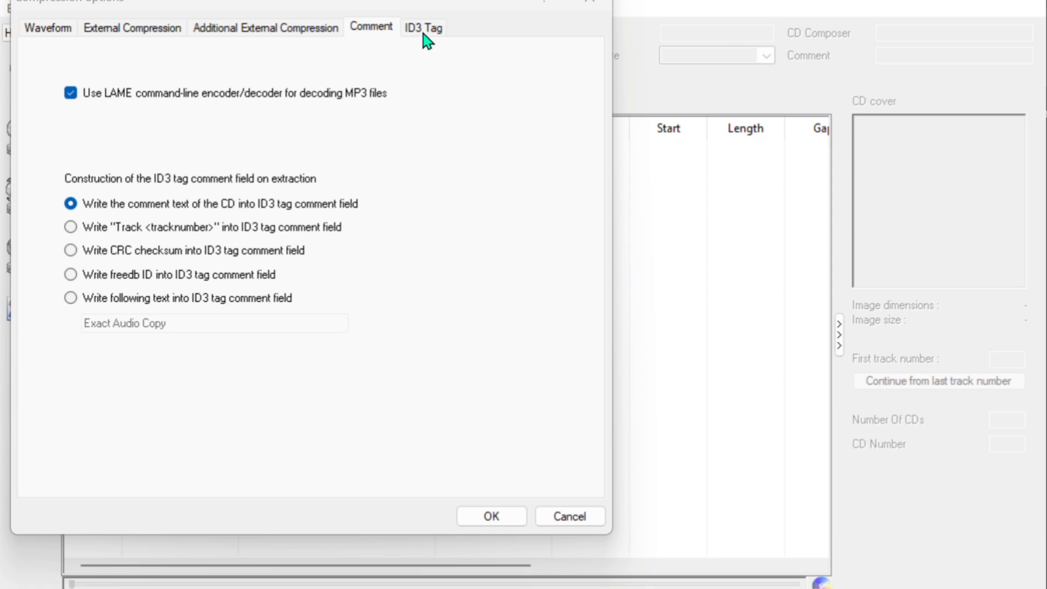
pyautogui.click(364, 32)
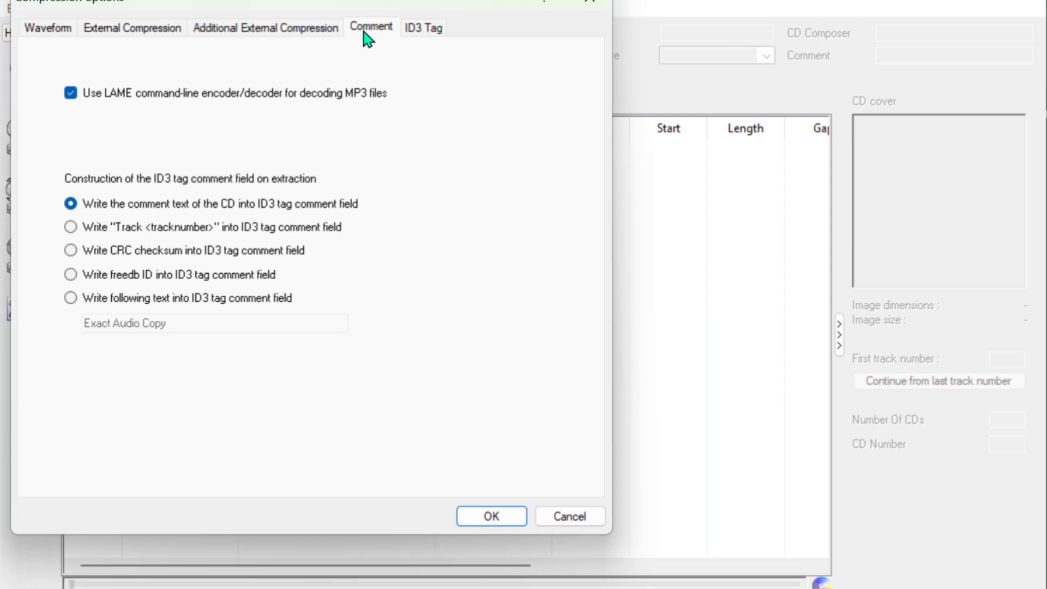
pyautogui.press('Right')
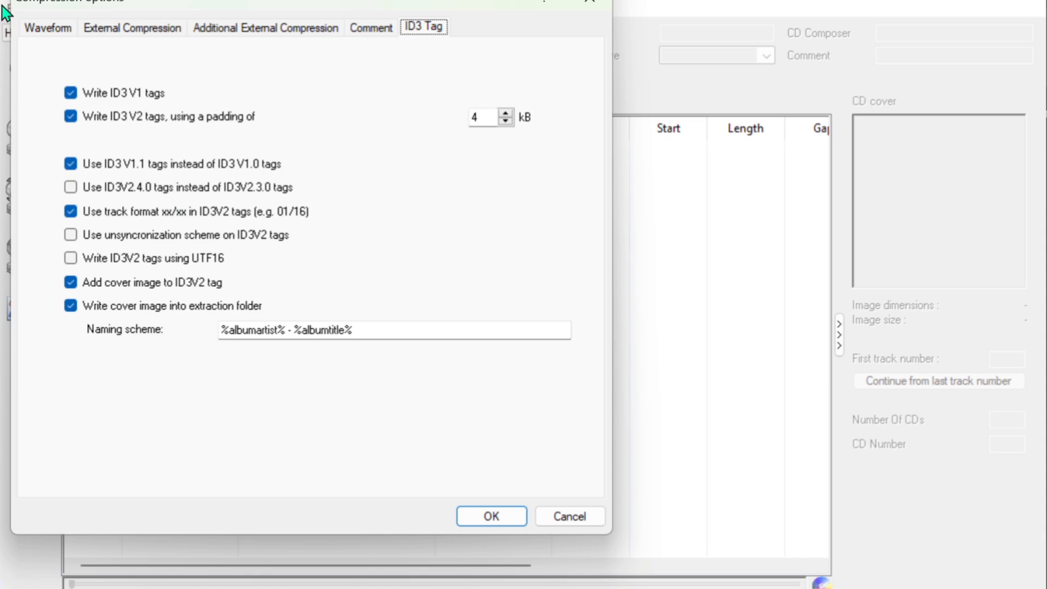
pyautogui.click(43, 32)
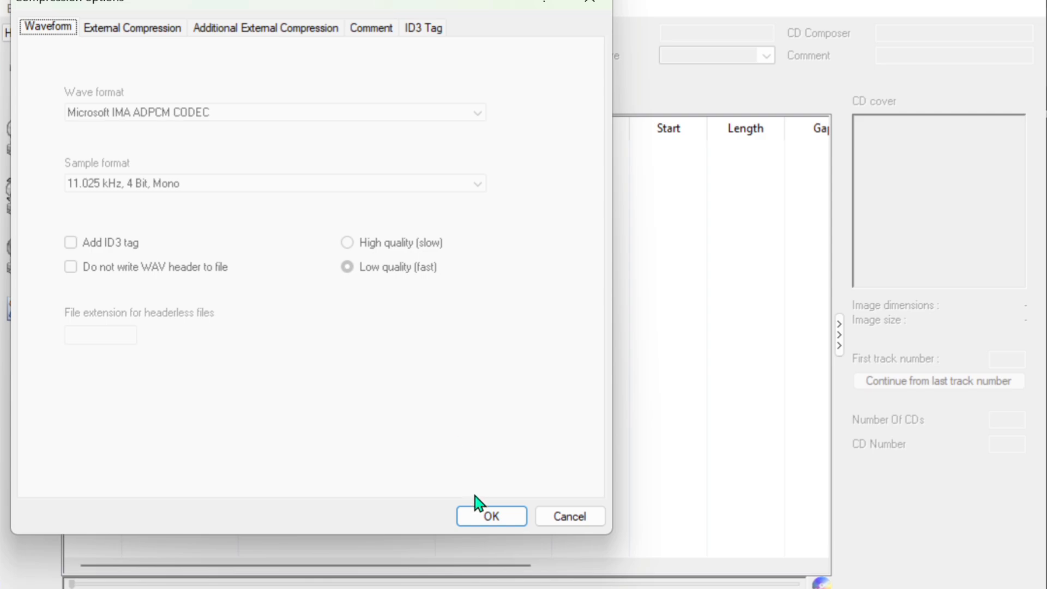
pyautogui.click(483, 516)
# Review the metadata options for the metadata provider, AccurateRip metadata and database export lines, and accept them
pyautogui.click(14, 9)
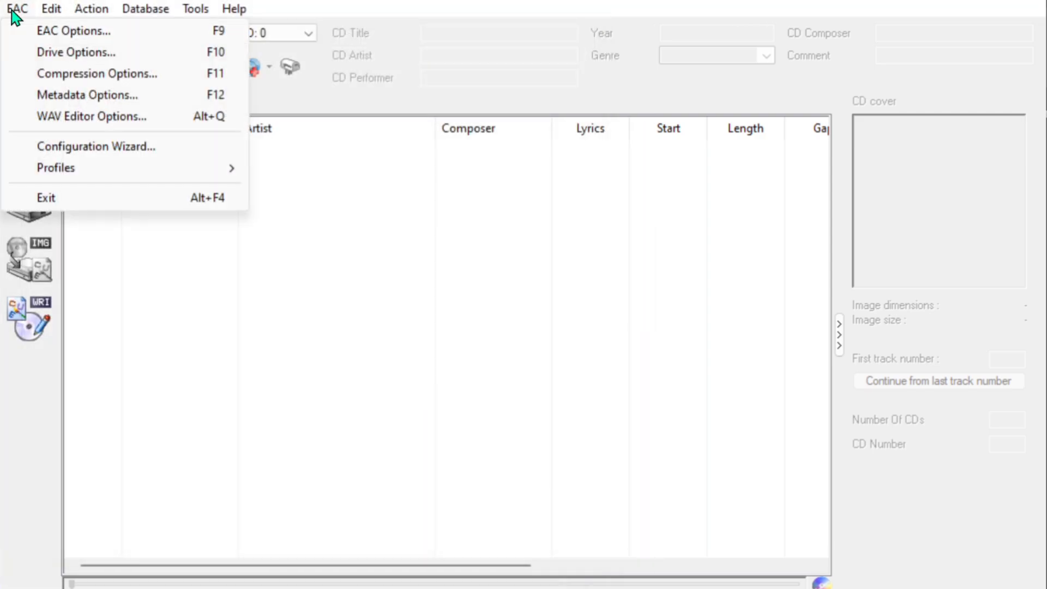
pyautogui.click(45, 96)
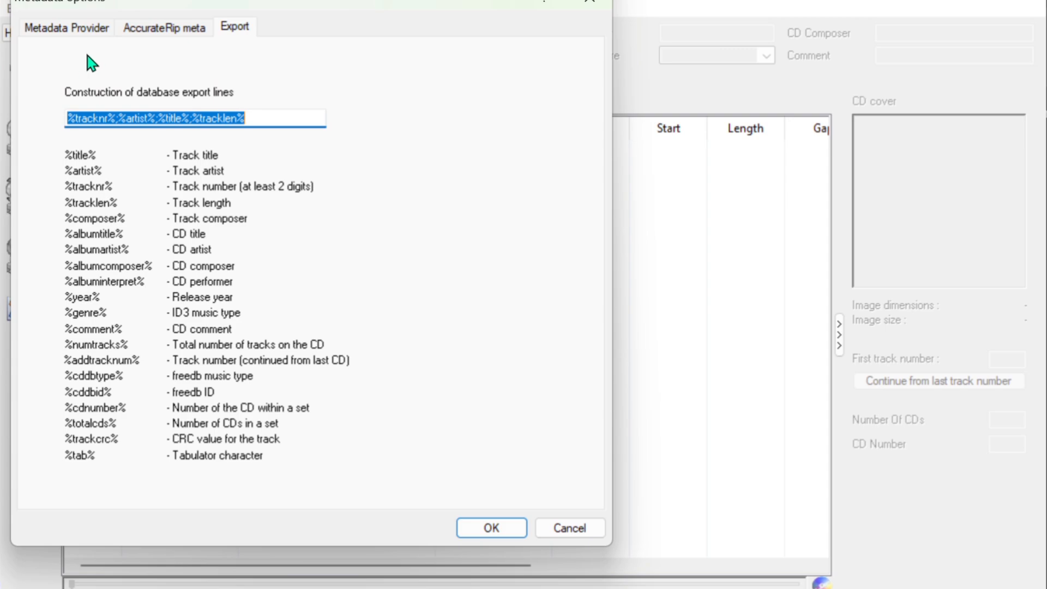
pyautogui.click(50, 30)
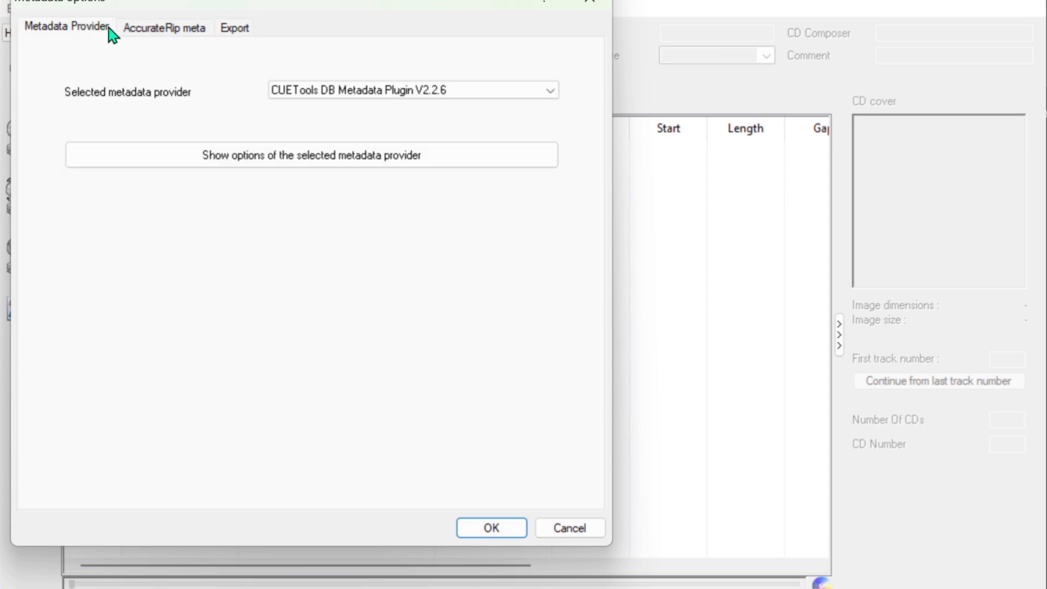
pyautogui.click(157, 29)
pyautogui.click(235, 31)
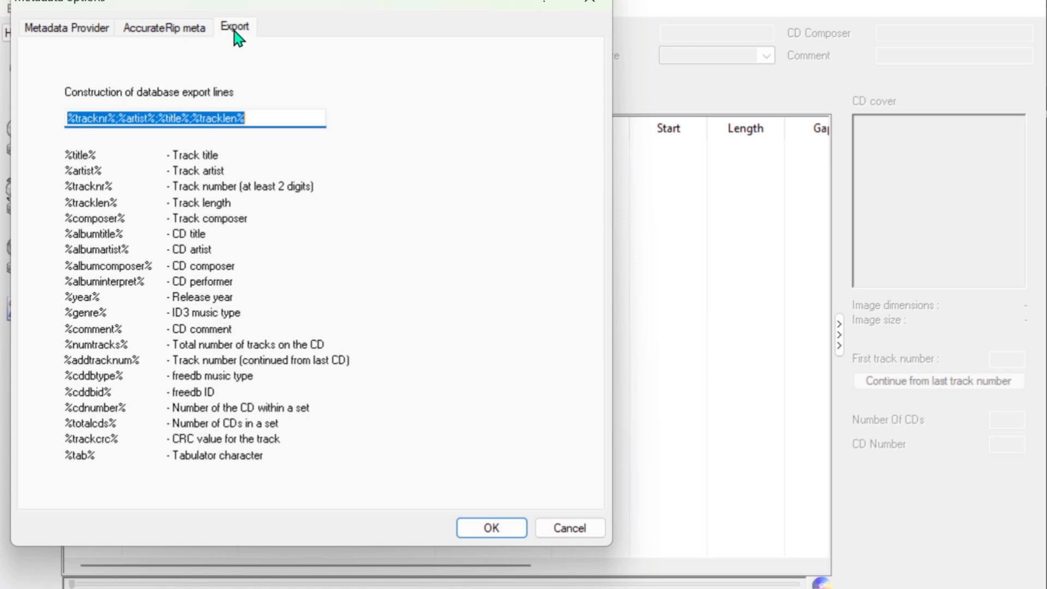
pyautogui.click(489, 528)
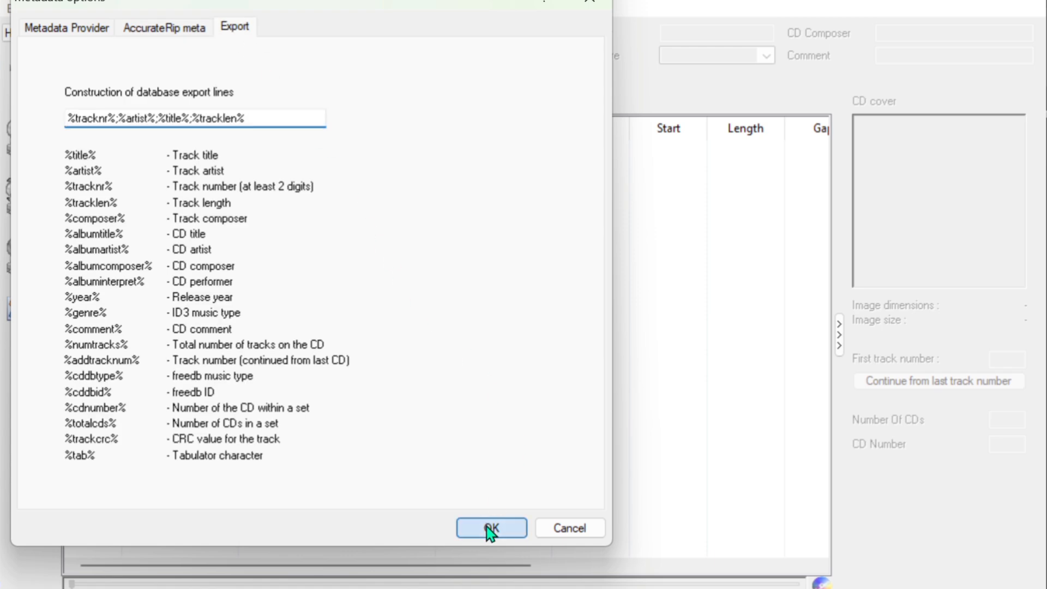
# Review the WAV editor options covering the editor, compare and record settings, and accept them
pyautogui.click(16, 9)
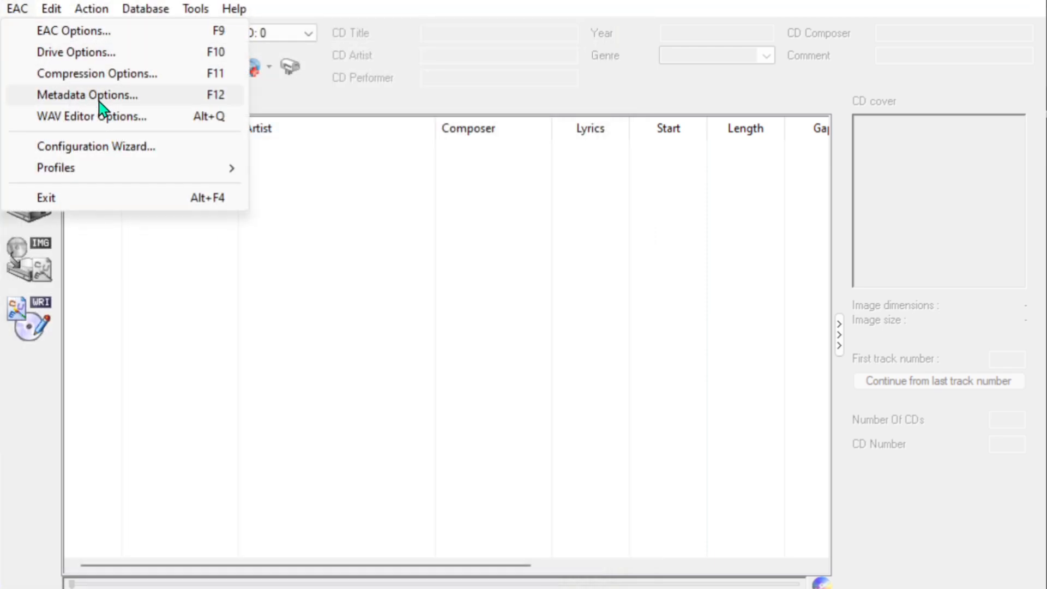
pyautogui.click(134, 123)
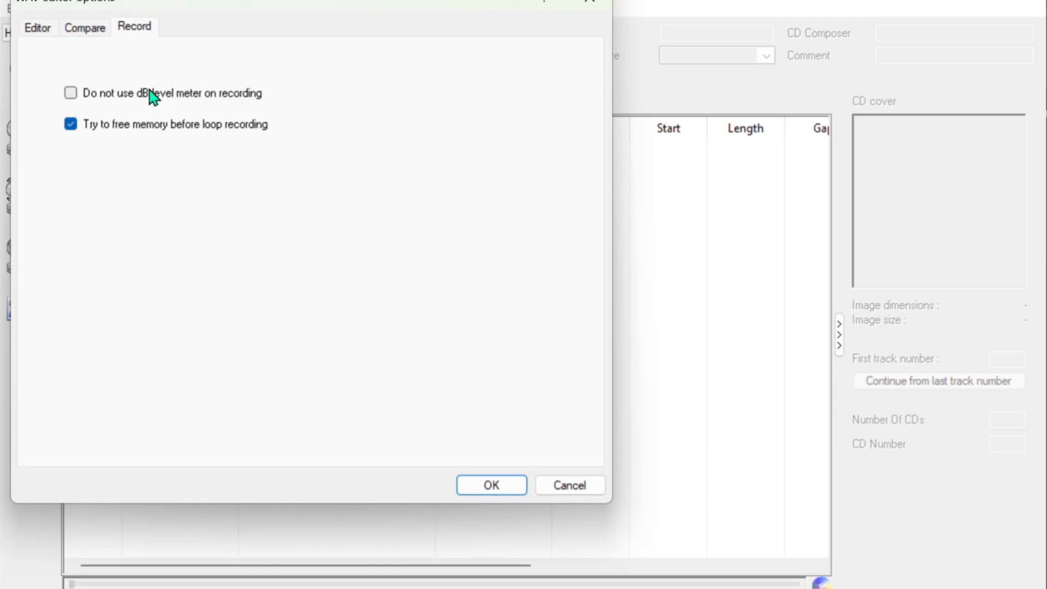
pyautogui.click(37, 27)
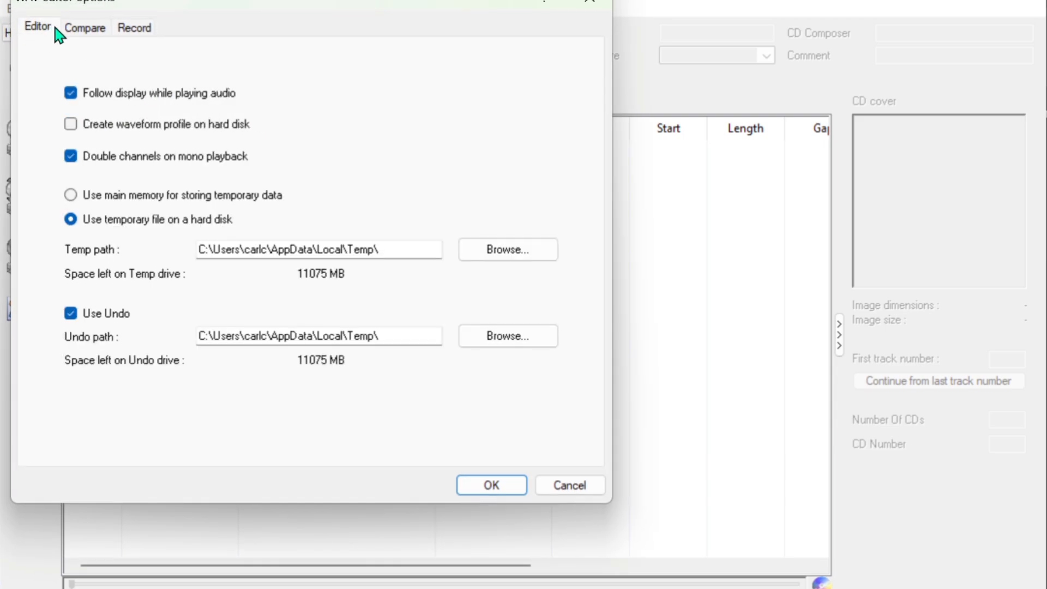
pyautogui.click(88, 30)
pyautogui.click(135, 33)
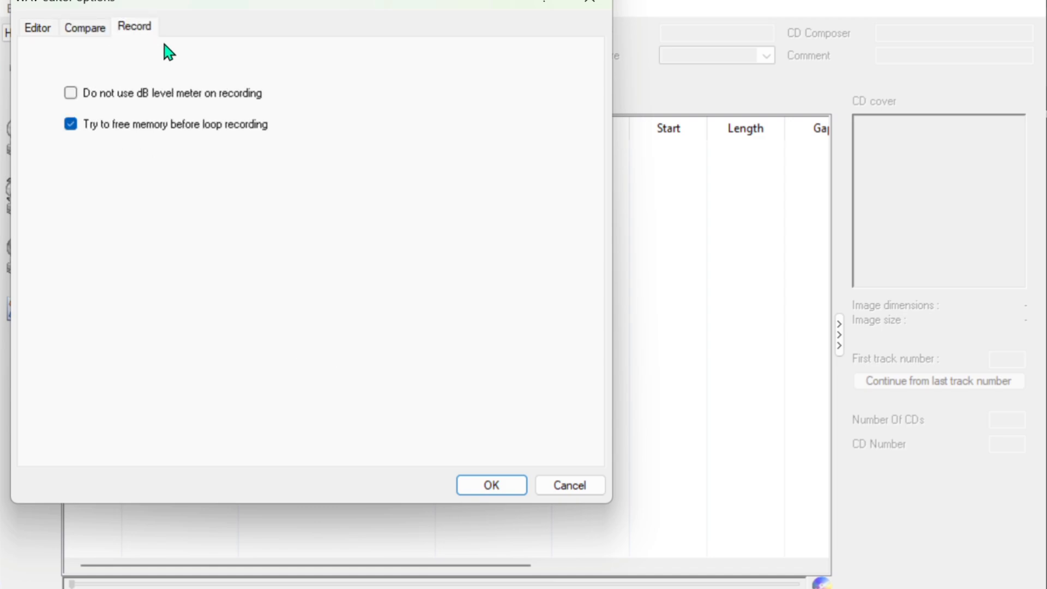
pyautogui.click(512, 491)
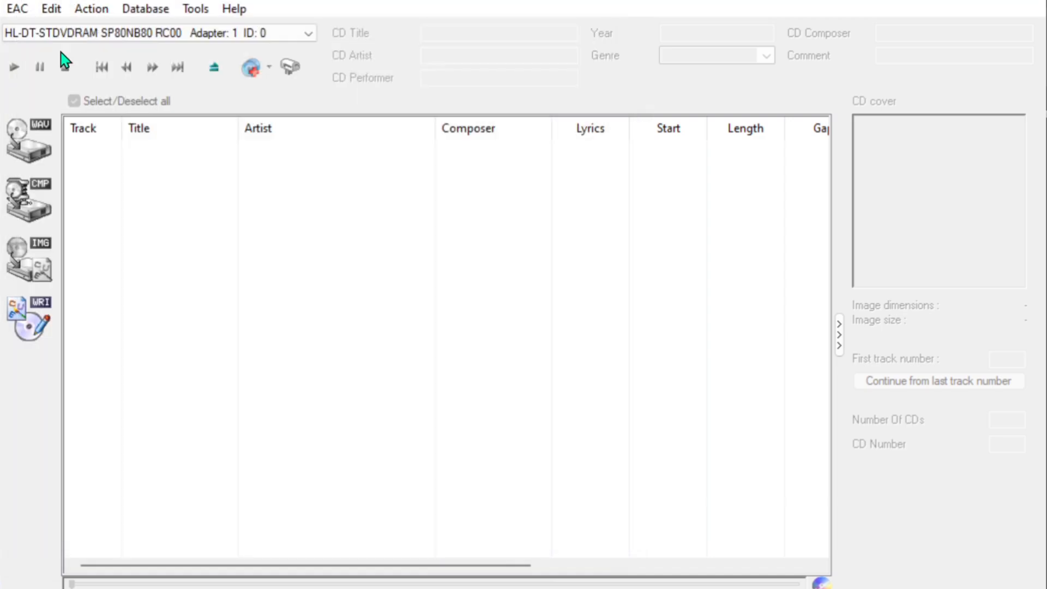
pyautogui.click(18, 10)
pyautogui.click(37, 121)
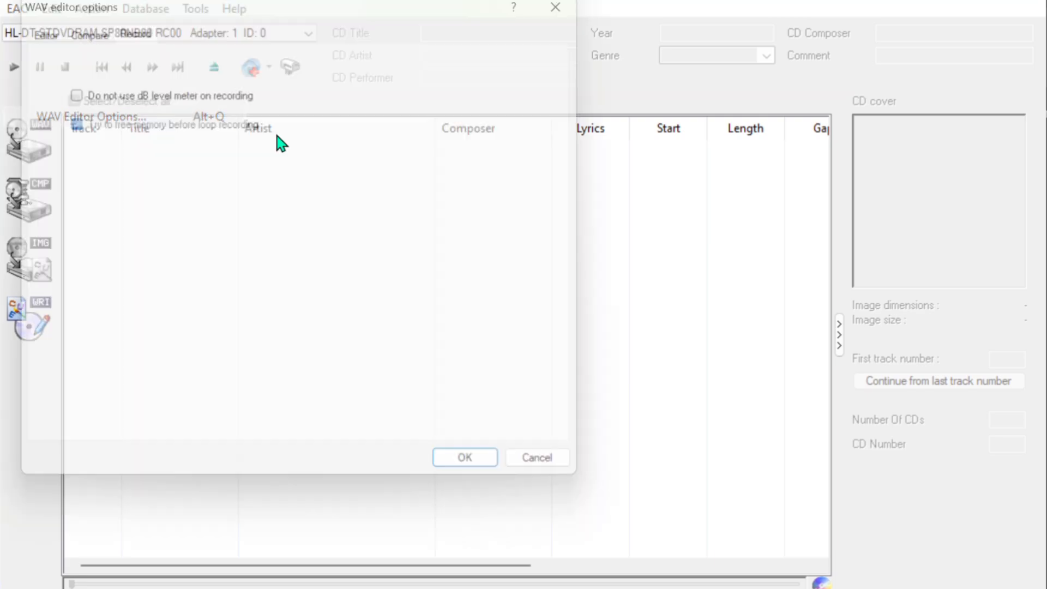
pyautogui.click(561, 485)
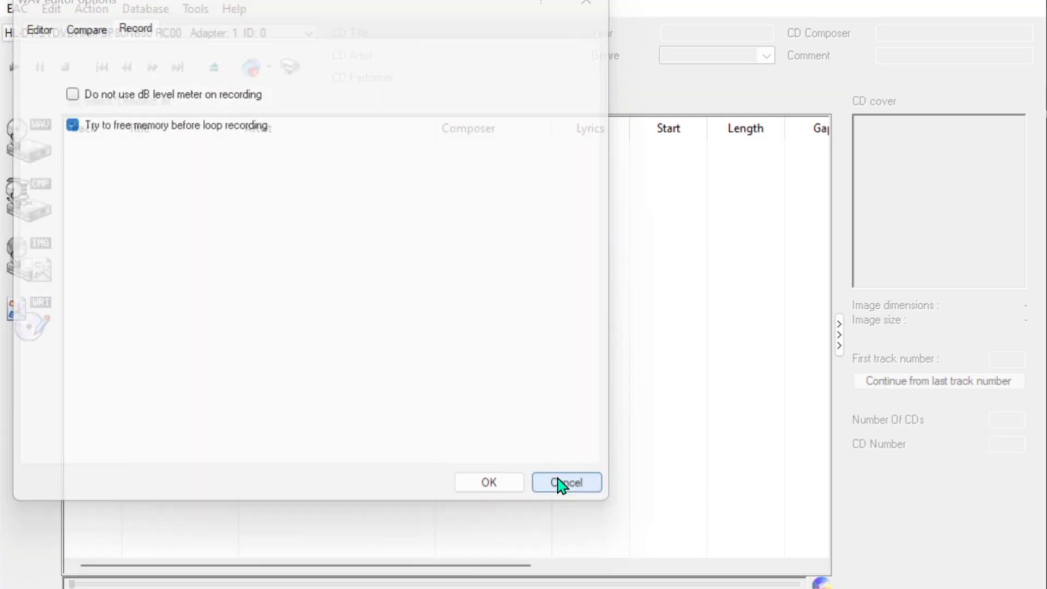
# Look at the program's remaining setup commands, the Configuration Wizard and Profiles
pyautogui.click(22, 10)
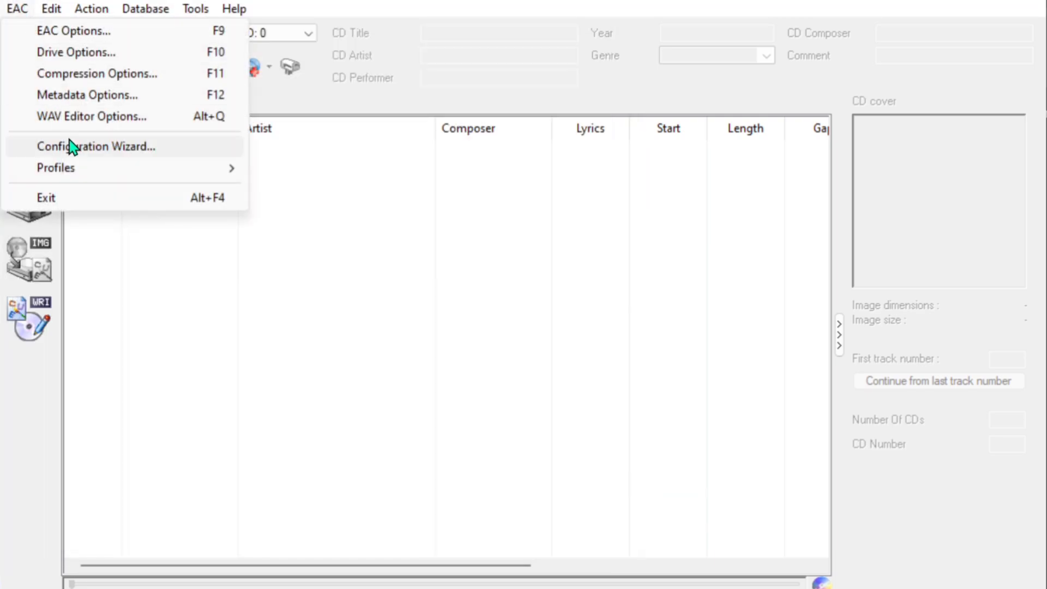